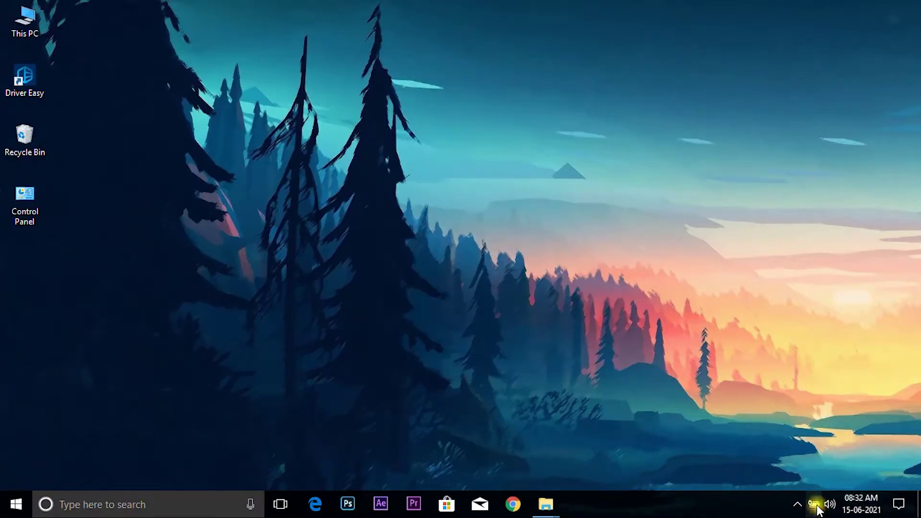
View the battery status and the speaker volume level from the taskbar's notification area, closing each pop-up
{"action": "left_click", "coordinate": [813, 504]}
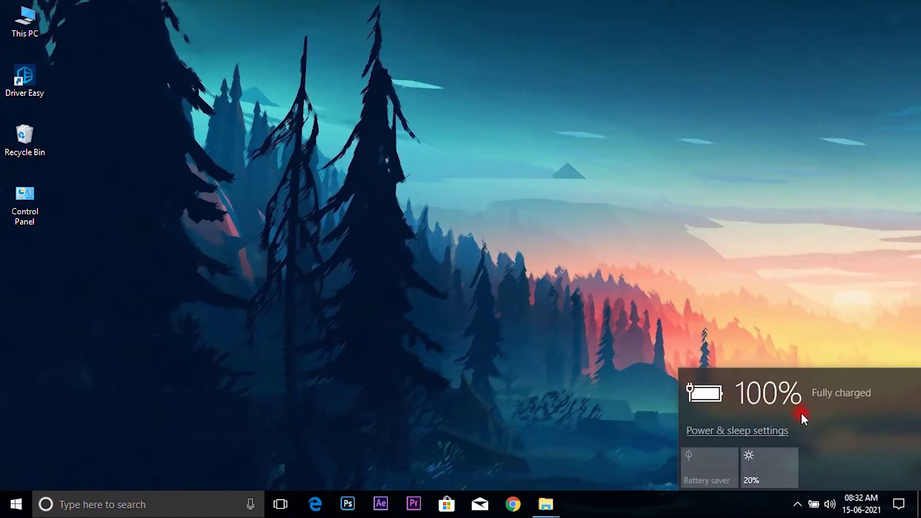
{"action": "left_click", "coordinate": [824, 502]}
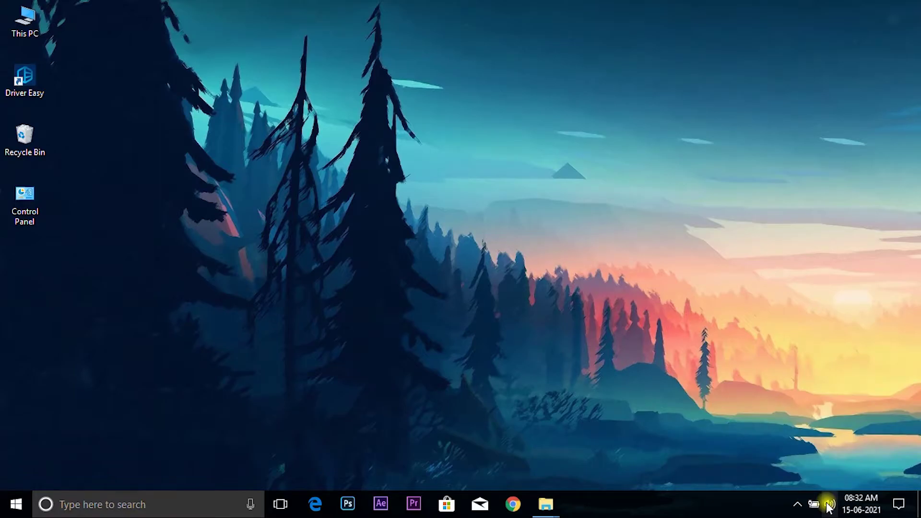
{"action": "left_click", "coordinate": [824, 503]}
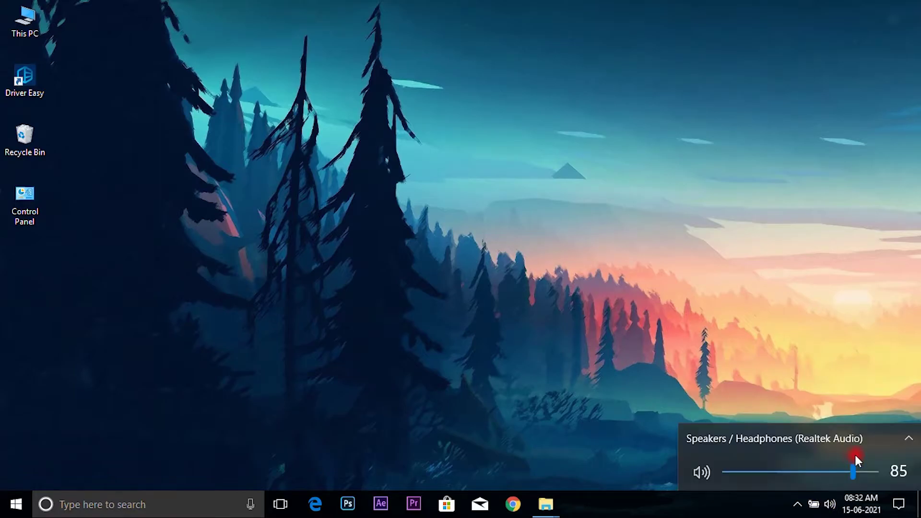
{"action": "left_click", "coordinate": [770, 506]}
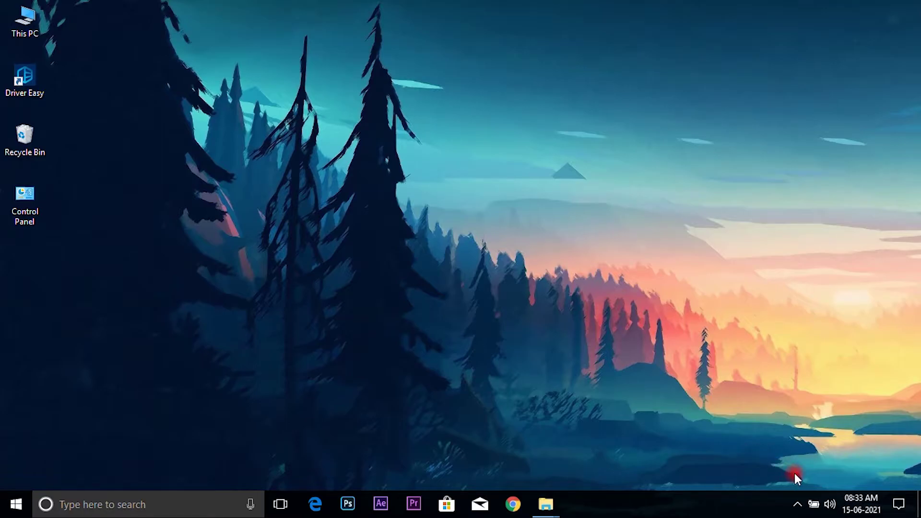
Move the Wi-Fi icon out of the hidden icons into the taskbar's visible notification area
{"action": "left_click", "coordinate": [797, 504]}
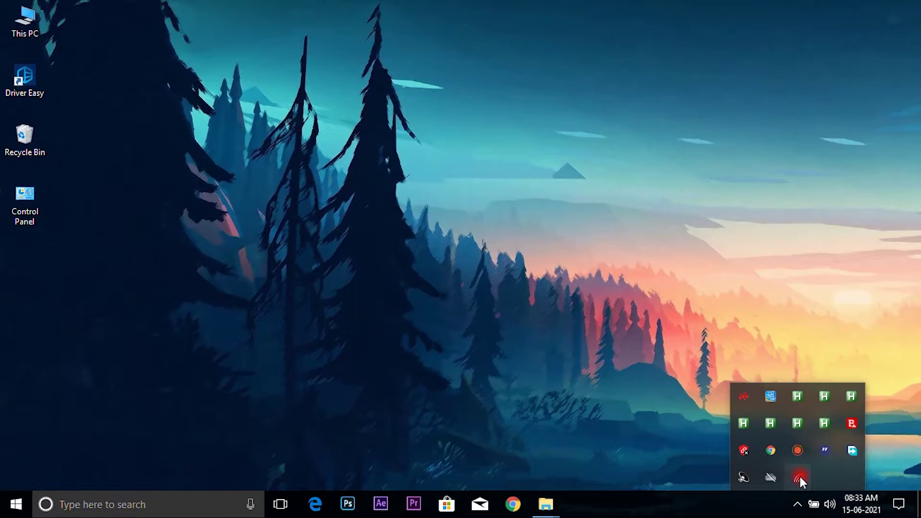
{"action": "mouse_move", "coordinate": [804, 499]}
{"action": "left_mouse_down"}
{"action": "mouse_move", "coordinate": [767, 501]}
{"action": "mouse_move", "coordinate": [798, 504]}
{"action": "left_mouse_up"}
View the network connection options and the Action Center's quick actions, and return to the plain desktop
{"action": "left_click", "coordinate": [797, 505]}
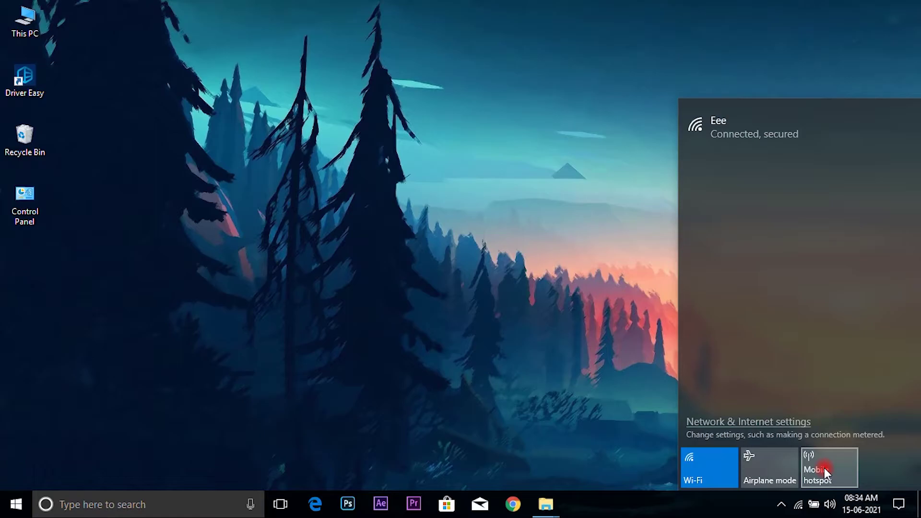
{"action": "left_click", "coordinate": [905, 514]}
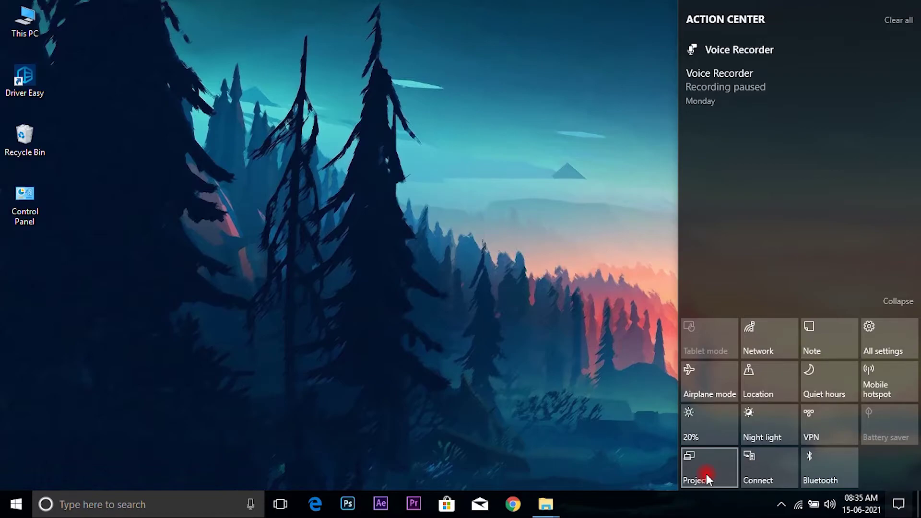
{"action": "key", "text": "Escape"}
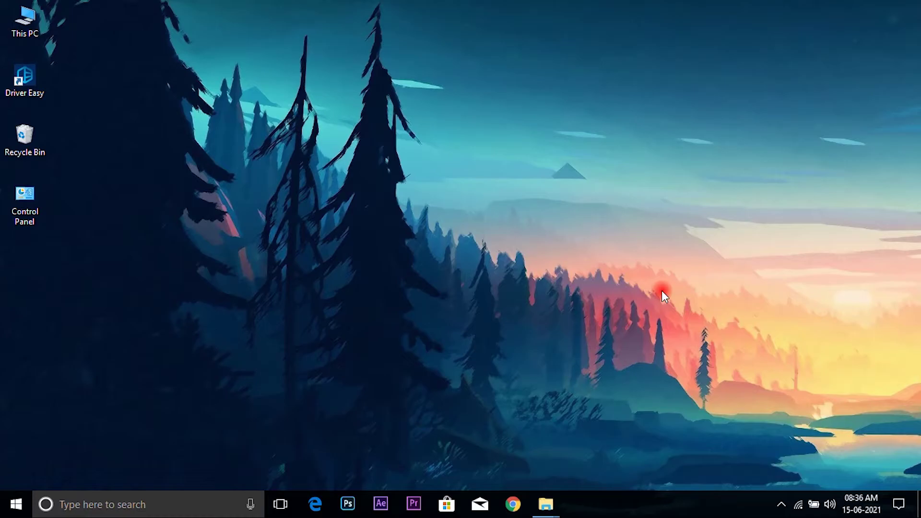
Open Task Manager with its full details shown and maximize the window
{"action": "right_click", "coordinate": [664, 504]}
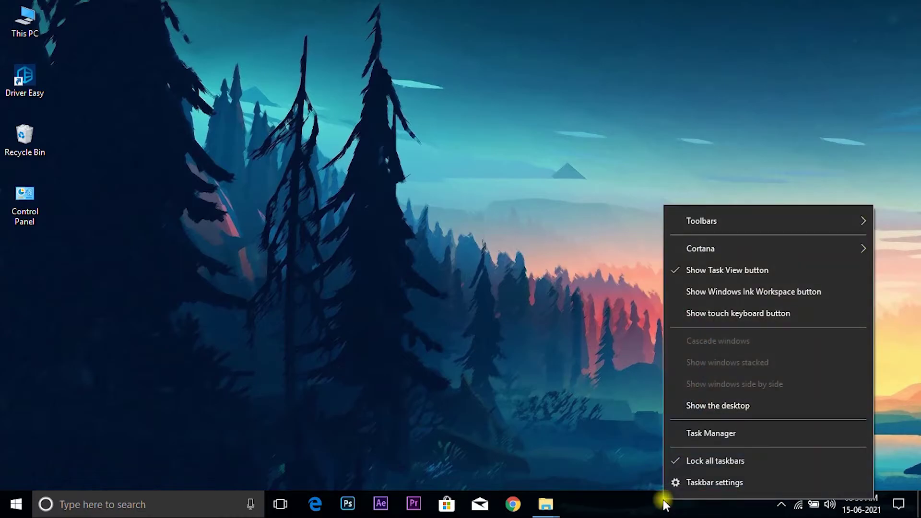
{"action": "left_click", "coordinate": [701, 434]}
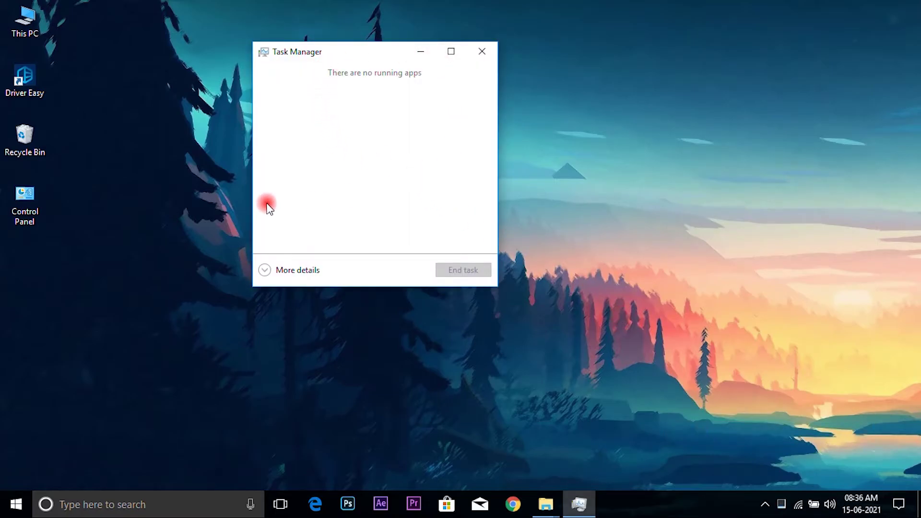
{"action": "left_click", "coordinate": [265, 271]}
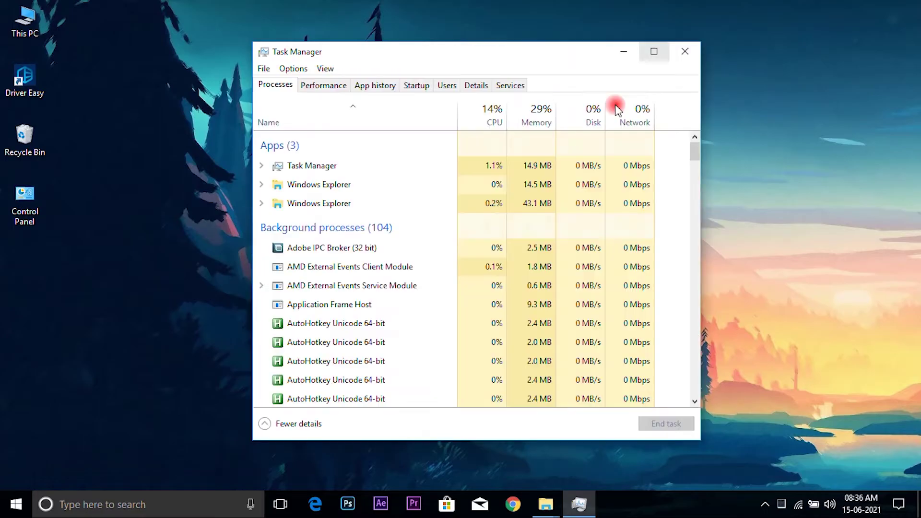
{"action": "left_click", "coordinate": [654, 51]}
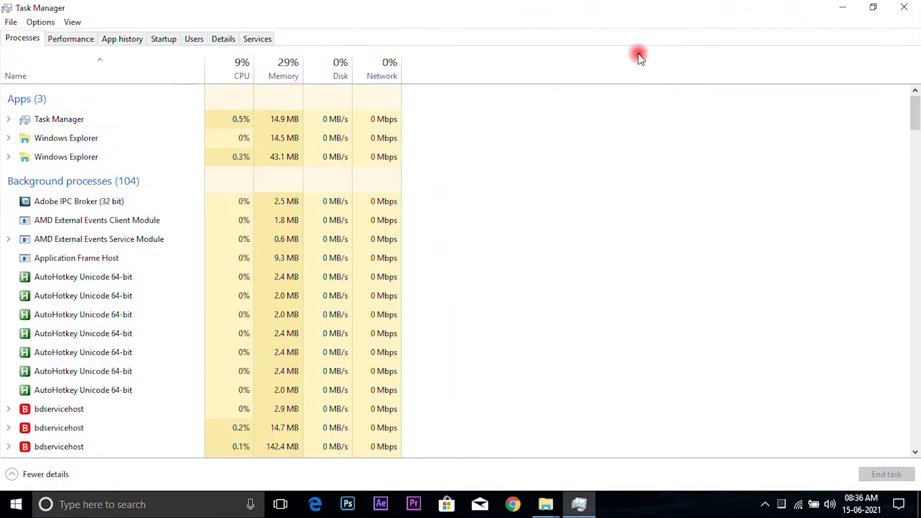
Launch Google Chrome in a maximized window and end its task from Task Manager's list of running apps
{"action": "left_click", "coordinate": [513, 504]}
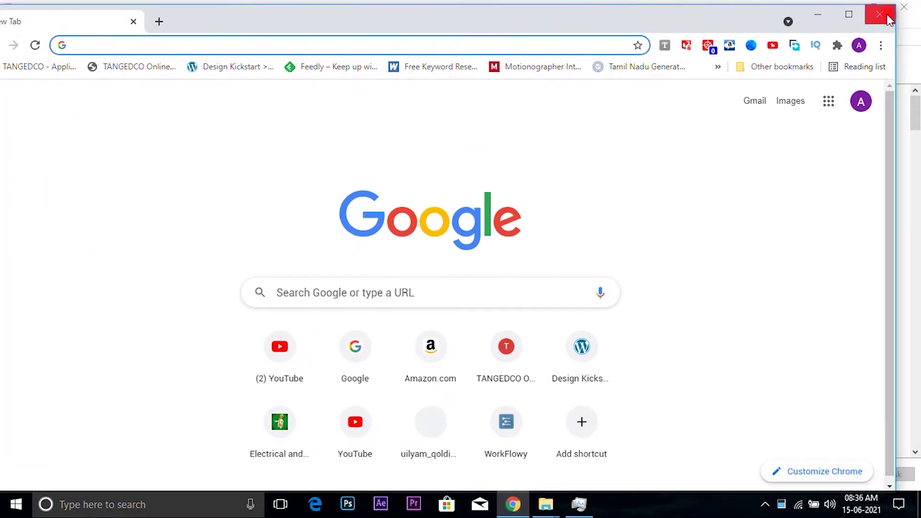
{"action": "left_click", "coordinate": [849, 14]}
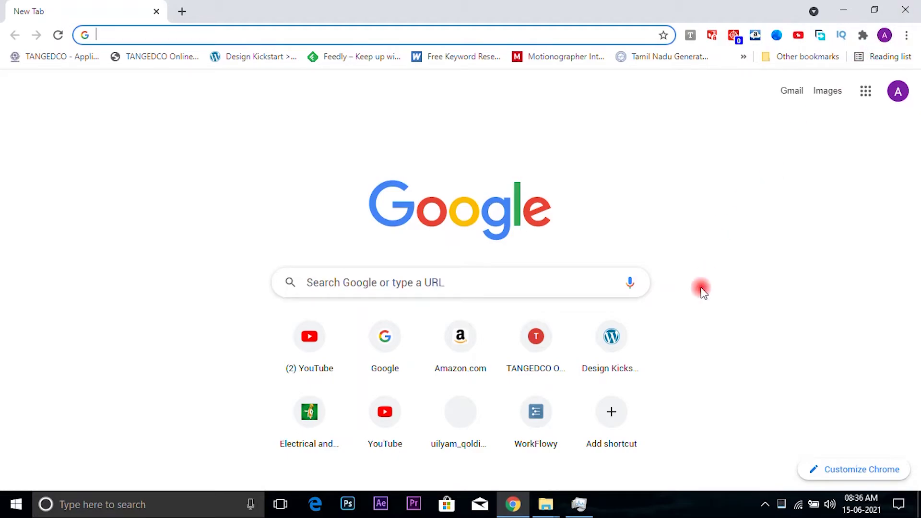
{"action": "left_click", "coordinate": [586, 505]}
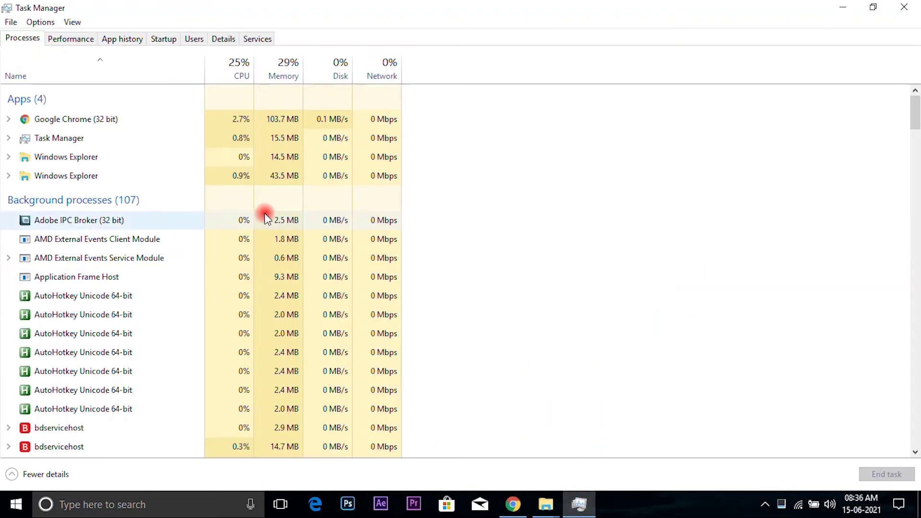
{"action": "left_click", "coordinate": [113, 121]}
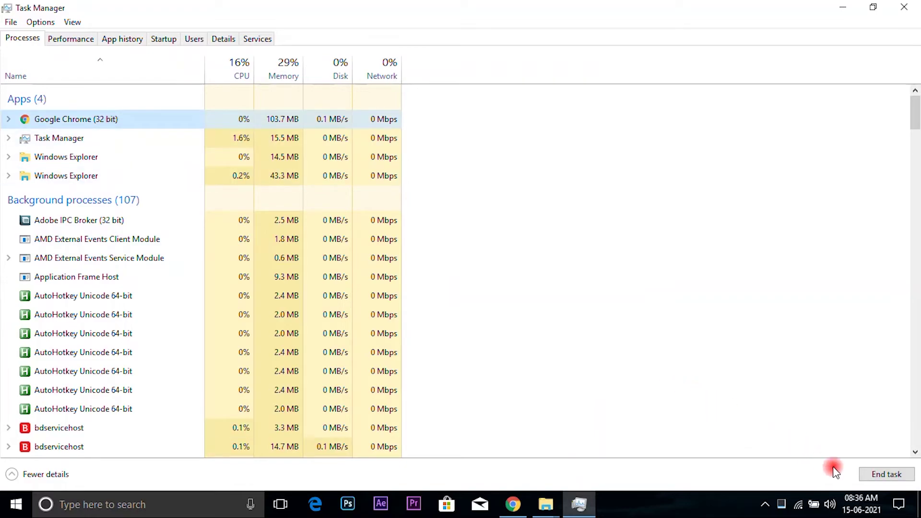
{"action": "left_click", "coordinate": [874, 475]}
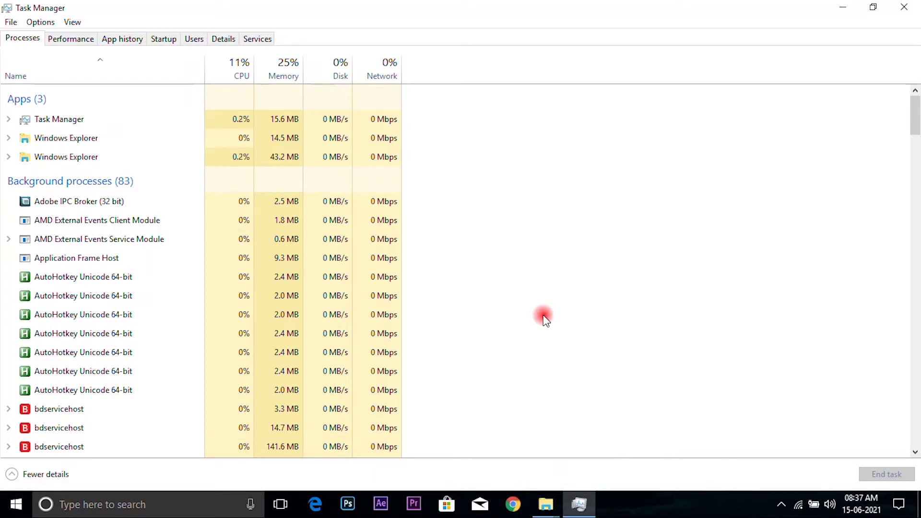
Examine the status and startup impact of the startup programs in Task Manager, and close the window
{"action": "key", "text": "ctrl+Tab"}
{"action": "key", "text": "ctrl+Tab"}
{"action": "key", "text": "ctrl+Tab"}
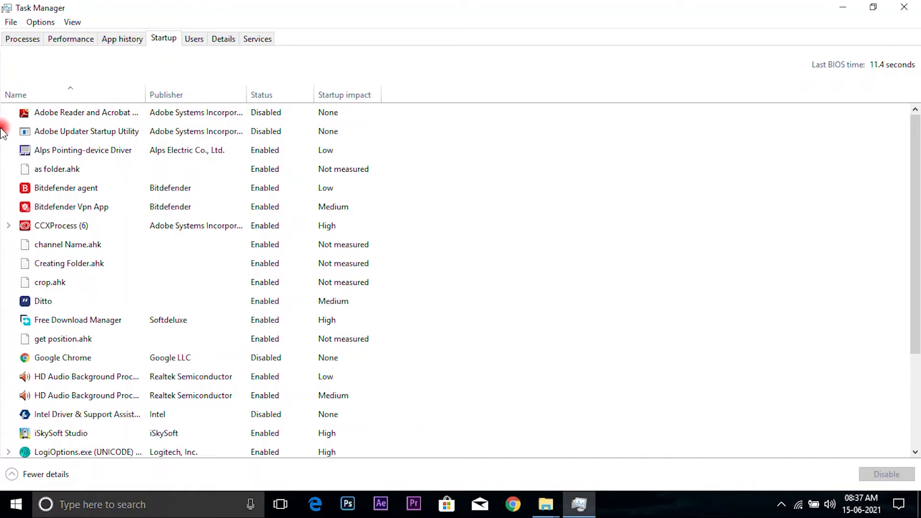
{"action": "left_click", "coordinate": [241, 110]}
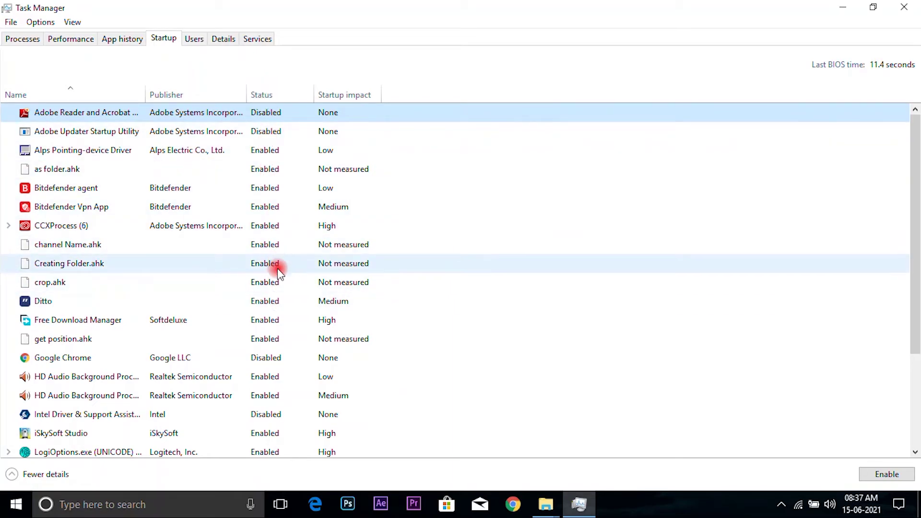
{"action": "scroll", "coordinate": [275, 269], "scroll_direction": "down", "scroll_amount": 1}
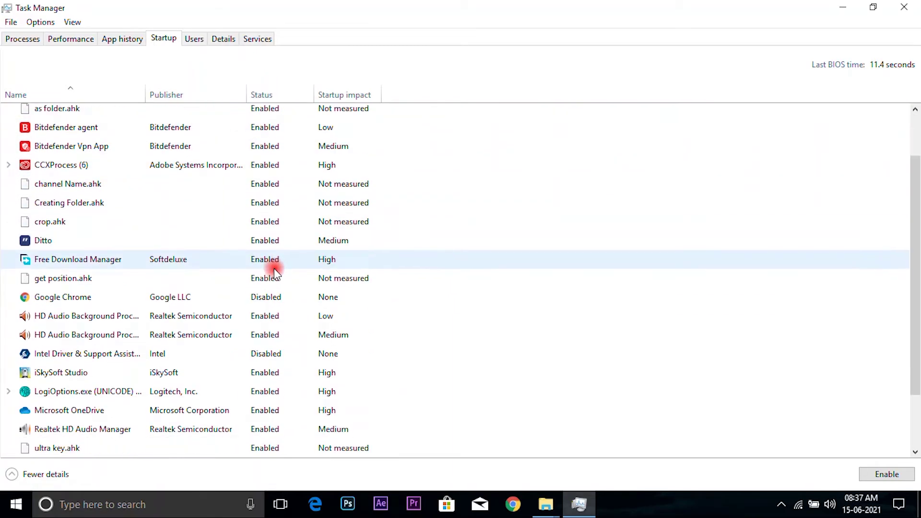
{"action": "scroll", "coordinate": [275, 269], "scroll_direction": "down", "scroll_amount": 1}
{"action": "scroll", "coordinate": [271, 230], "scroll_direction": "up", "scroll_amount": 2}
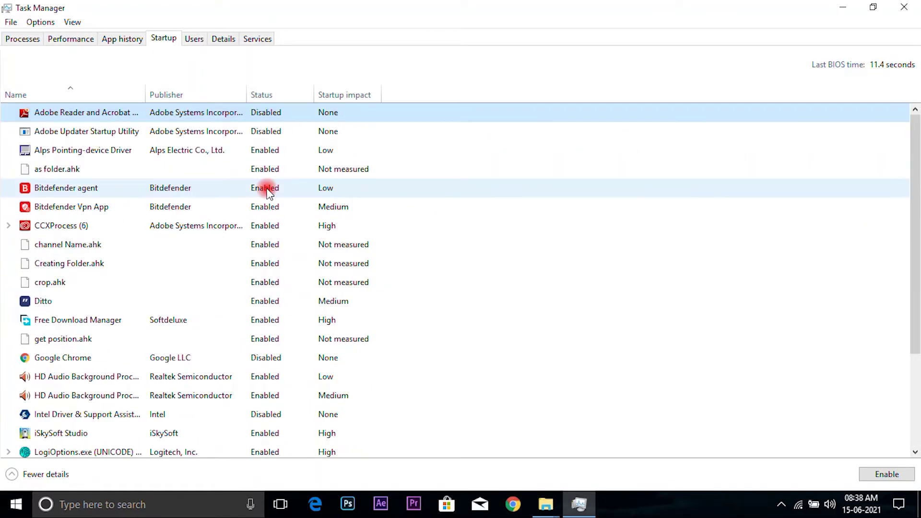
{"action": "left_click", "coordinate": [267, 189]}
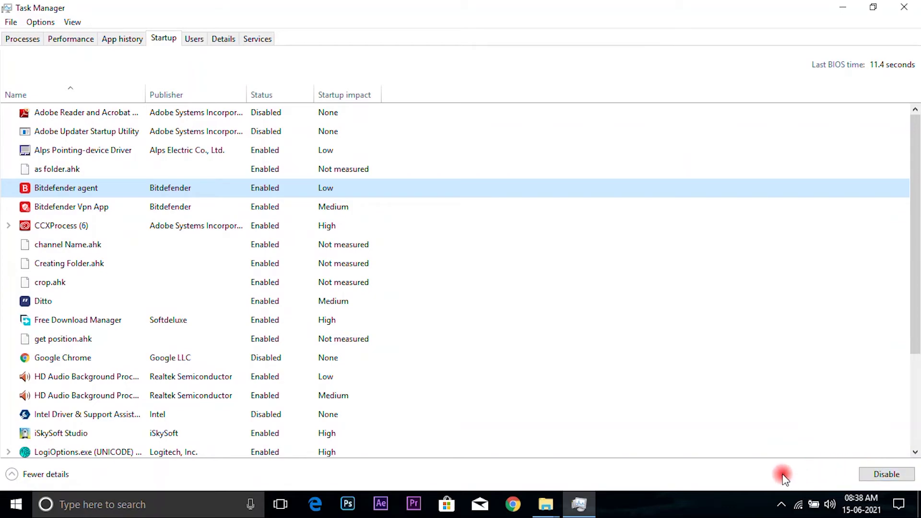
{"action": "left_click", "coordinate": [365, 362]}
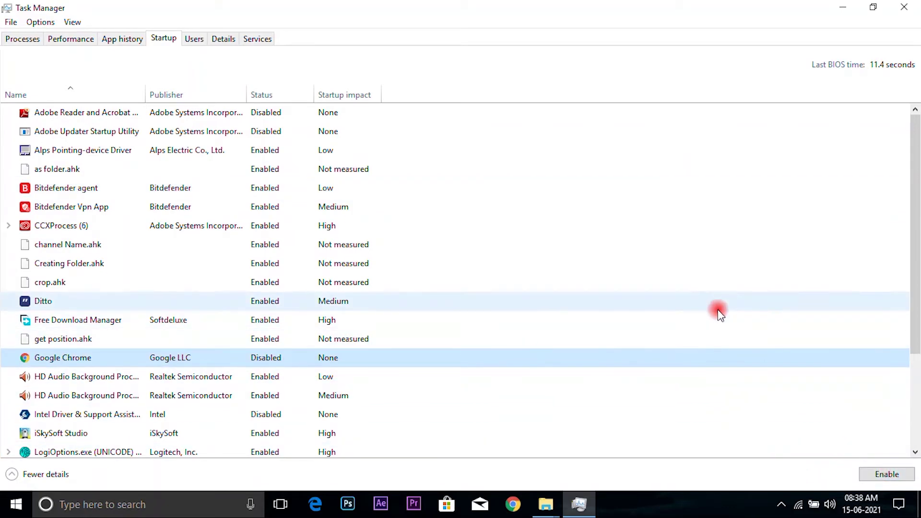
{"action": "left_click", "coordinate": [908, 8]}
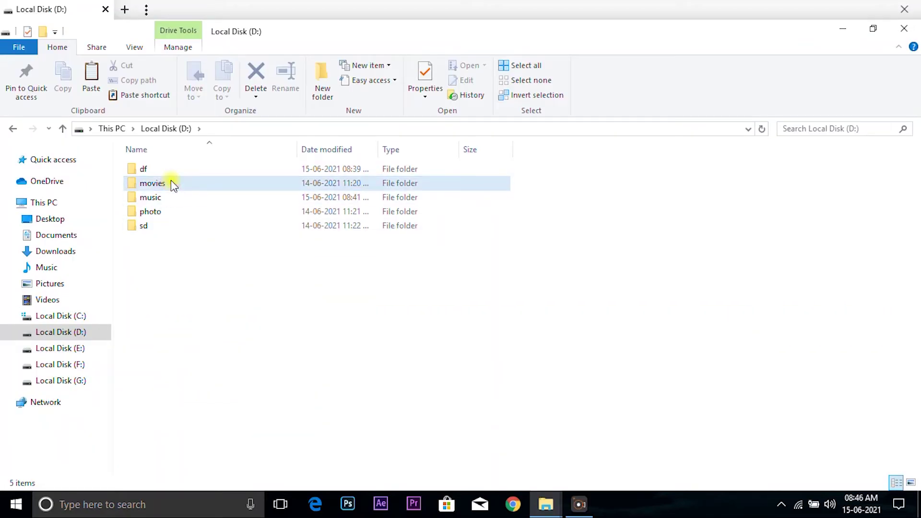
Rename the movies folder on Local Disk (D:) as mn
{"action": "left_click", "coordinate": [170, 182]}
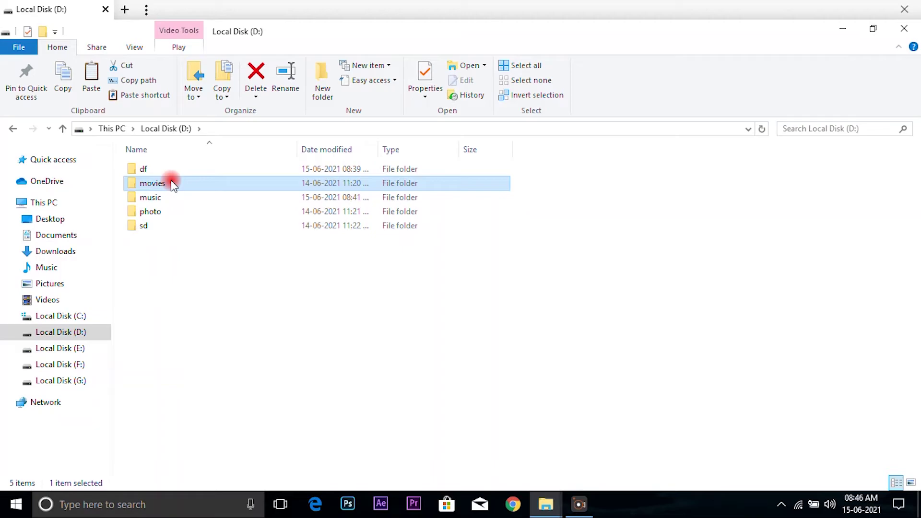
{"action": "right_click", "coordinate": [172, 184]}
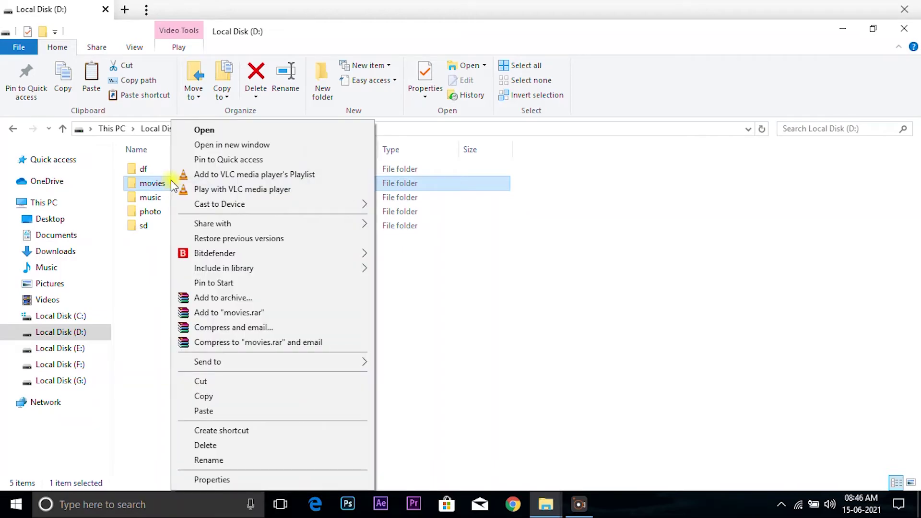
{"action": "left_click", "coordinate": [256, 460]}
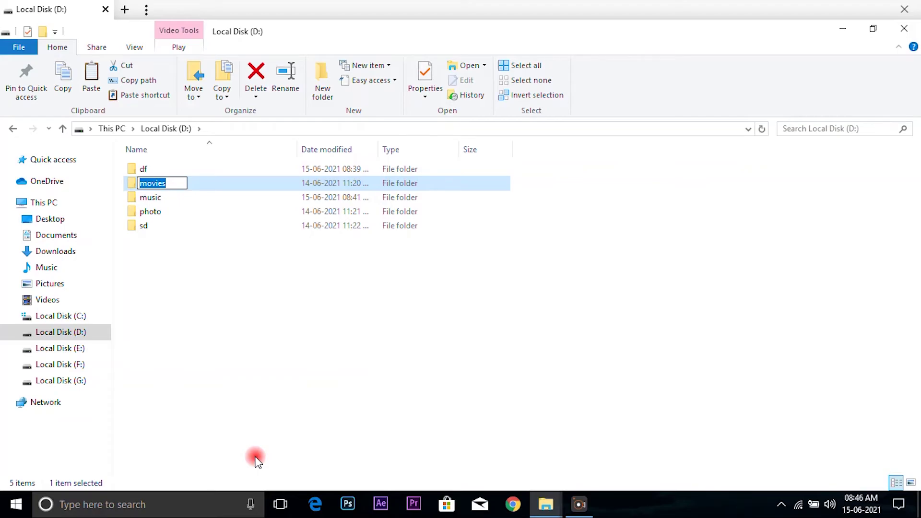
{"action": "type", "text": "mn"}
{"action": "key", "text": "Return"}
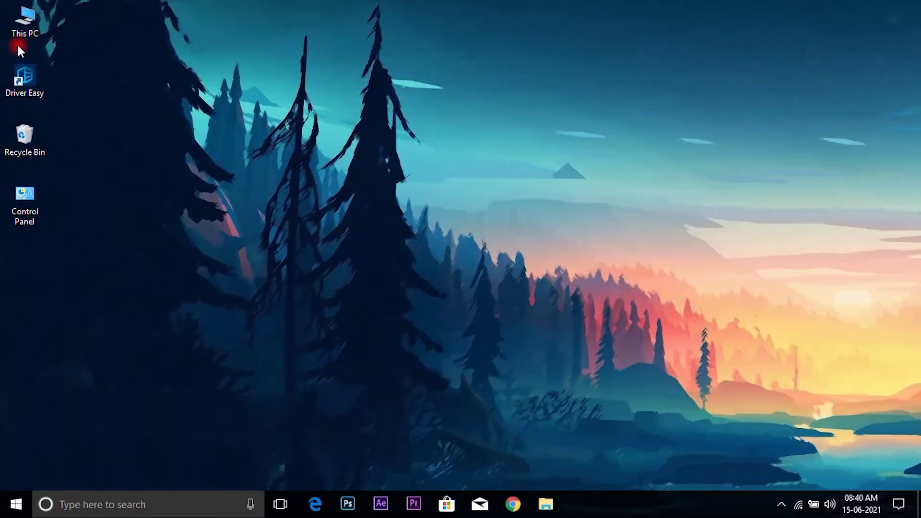
Open a File Explorer window from the desktop and close it again
{"action": "left_click", "coordinate": [19, 26]}
{"action": "left_click", "coordinate": [71, 22]}
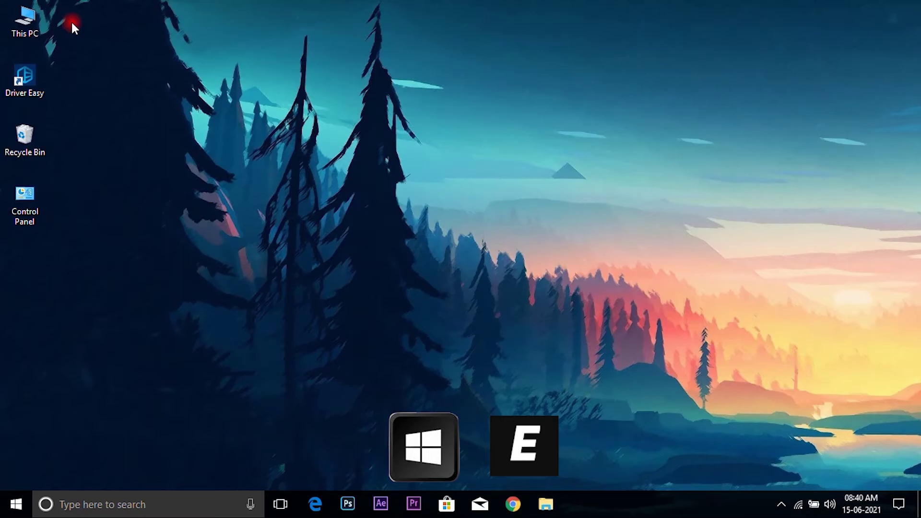
{"action": "key", "text": "super+e"}
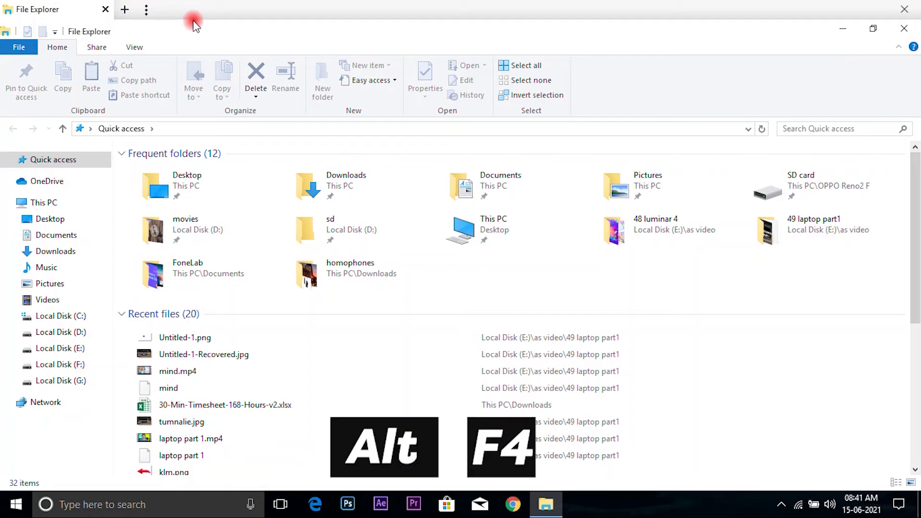
{"action": "key", "text": "alt"}
{"action": "key", "text": "alt+F4"}
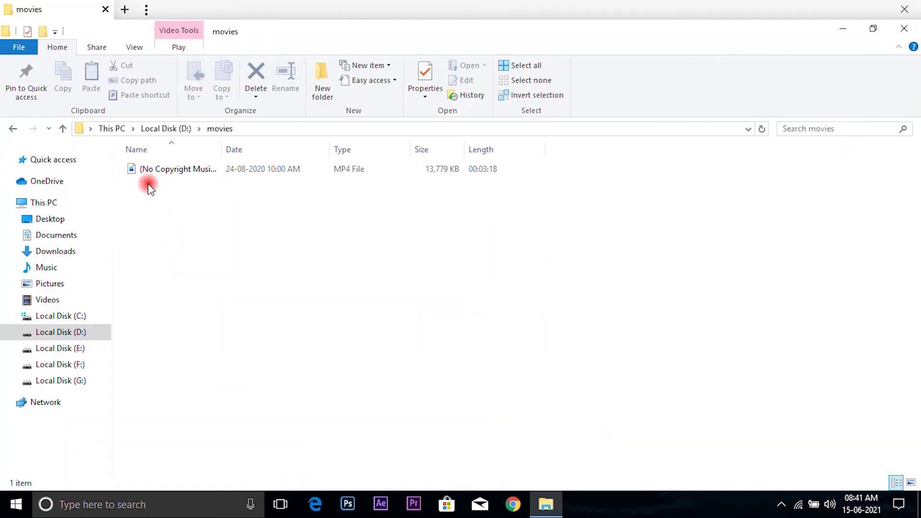
Copy the "No Copyright Music" MP4 file from the movies folder into the music folder on Local Disk (D:)
{"action": "left_click", "coordinate": [199, 169]}
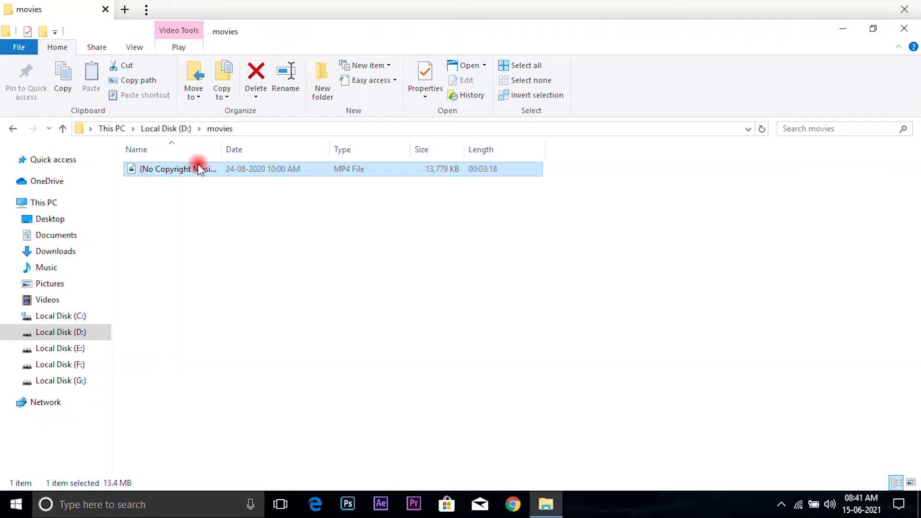
{"action": "key", "text": "ctrl+c"}
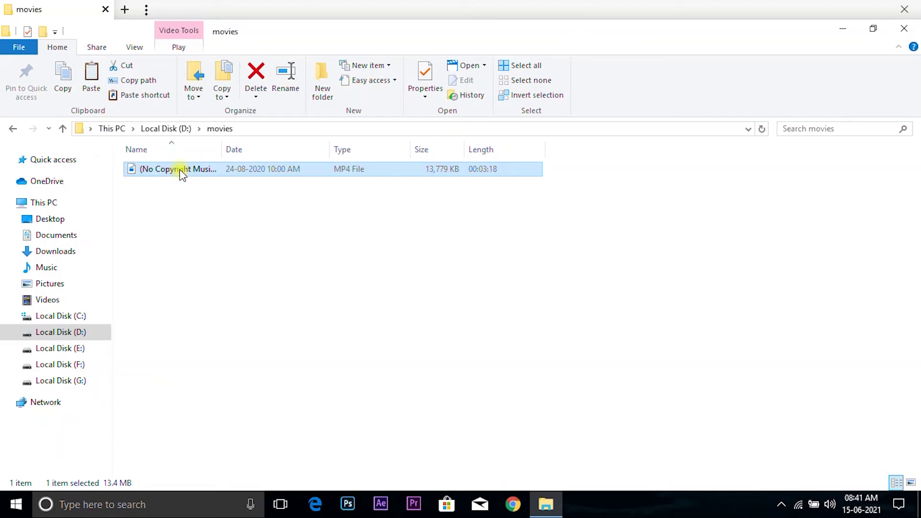
{"action": "right_click", "coordinate": [183, 174]}
{"action": "key", "text": "Escape"}
{"action": "key", "text": "alt+Up"}
{"action": "double_click", "coordinate": [181, 199]}
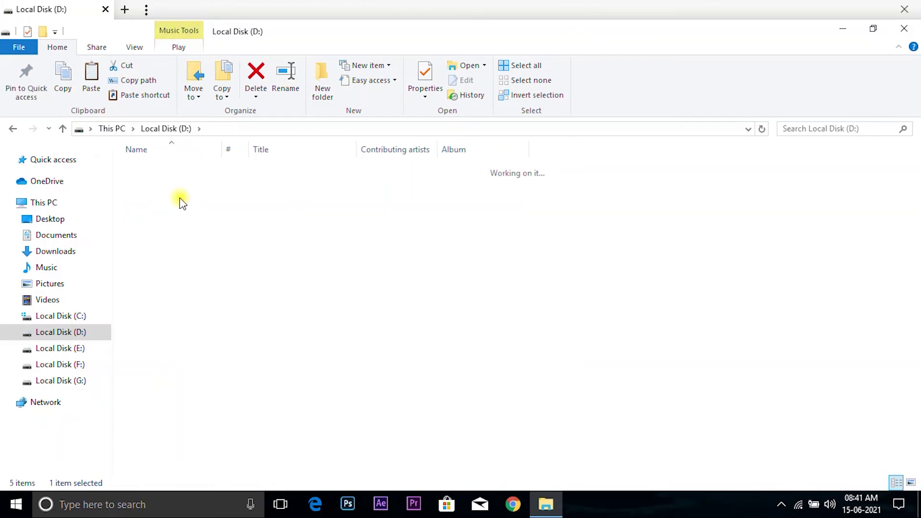
{"action": "key", "text": "ctrl+v"}
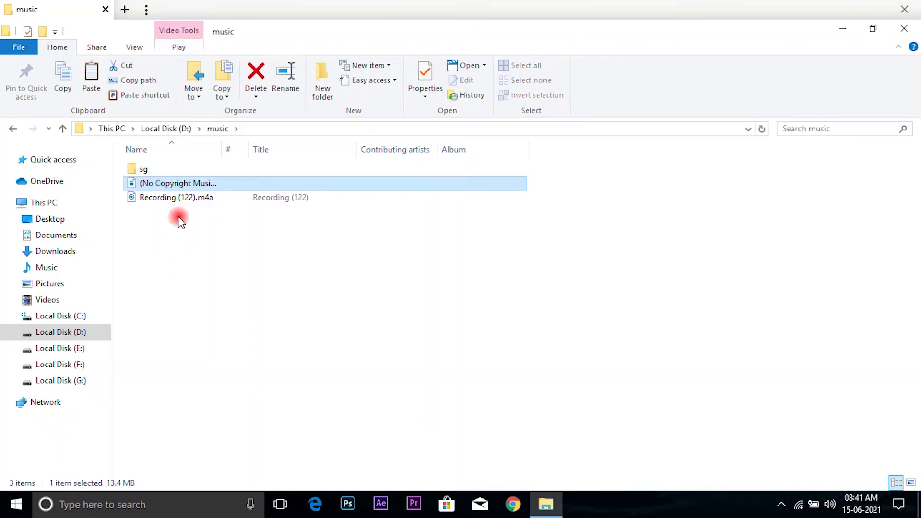
Locate the "yt1s.com - Last Summer Ikson Vlog No Copyright Music" video near the end of the Downloads folder and show the desktop
{"action": "left_click", "coordinate": [55, 251]}
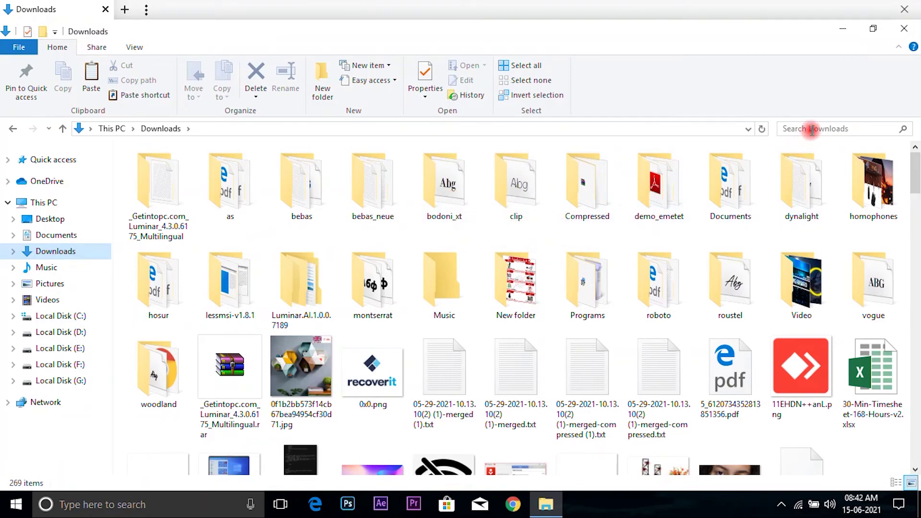
{"action": "left_click", "coordinate": [812, 129]}
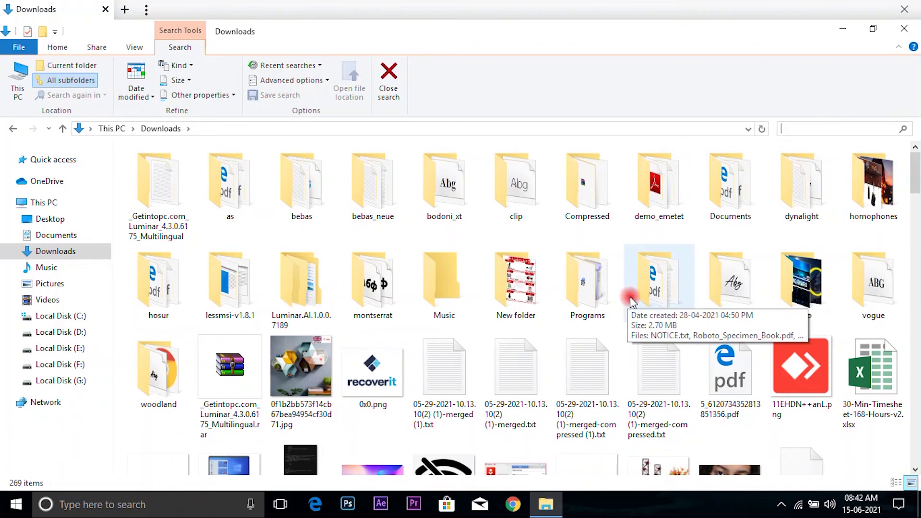
{"action": "left_click", "coordinate": [768, 153]}
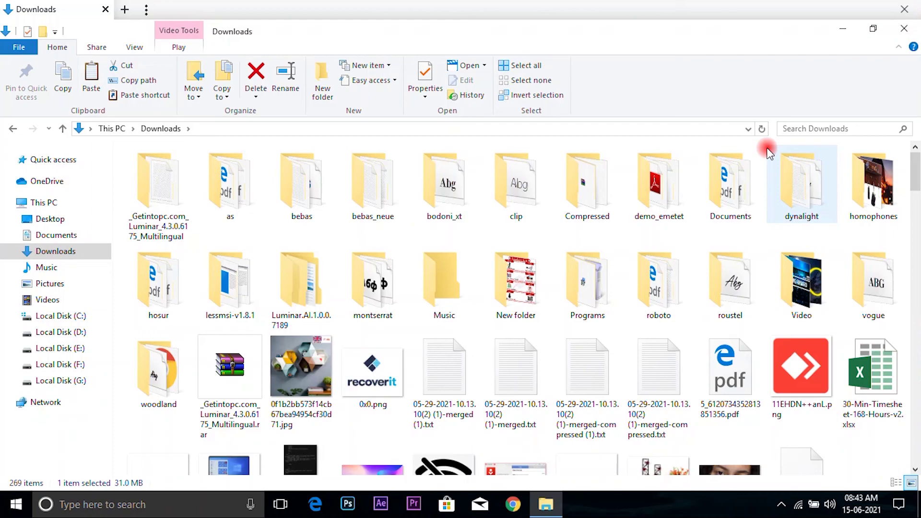
{"action": "key", "text": "End"}
{"action": "key", "text": "Left"}
{"action": "key", "text": "Left"}
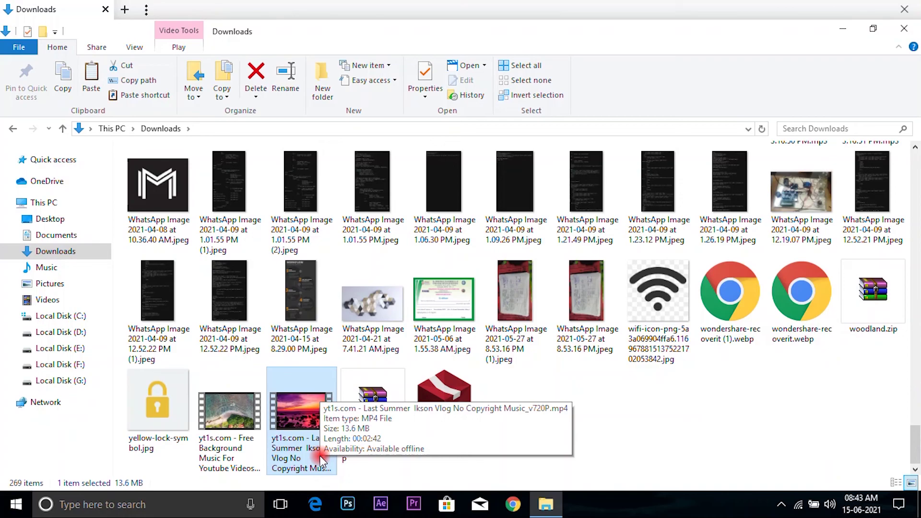
{"action": "key", "text": "super+d"}
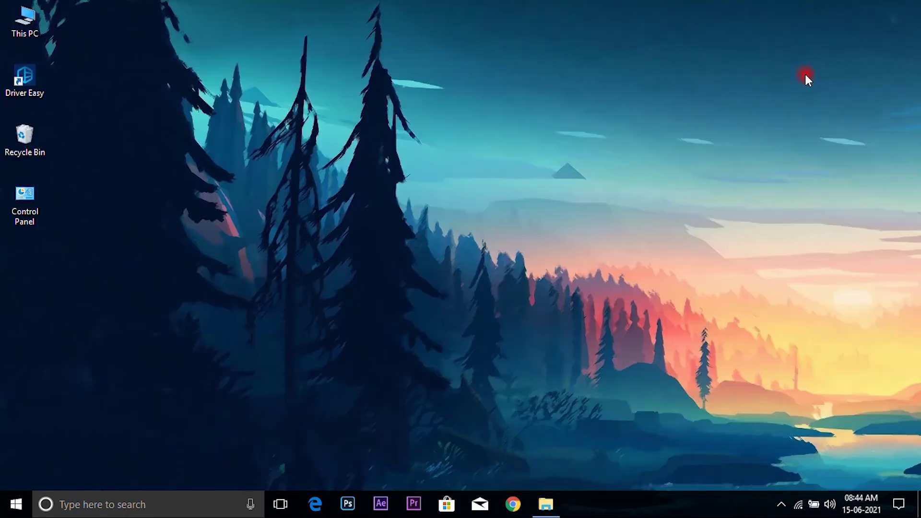